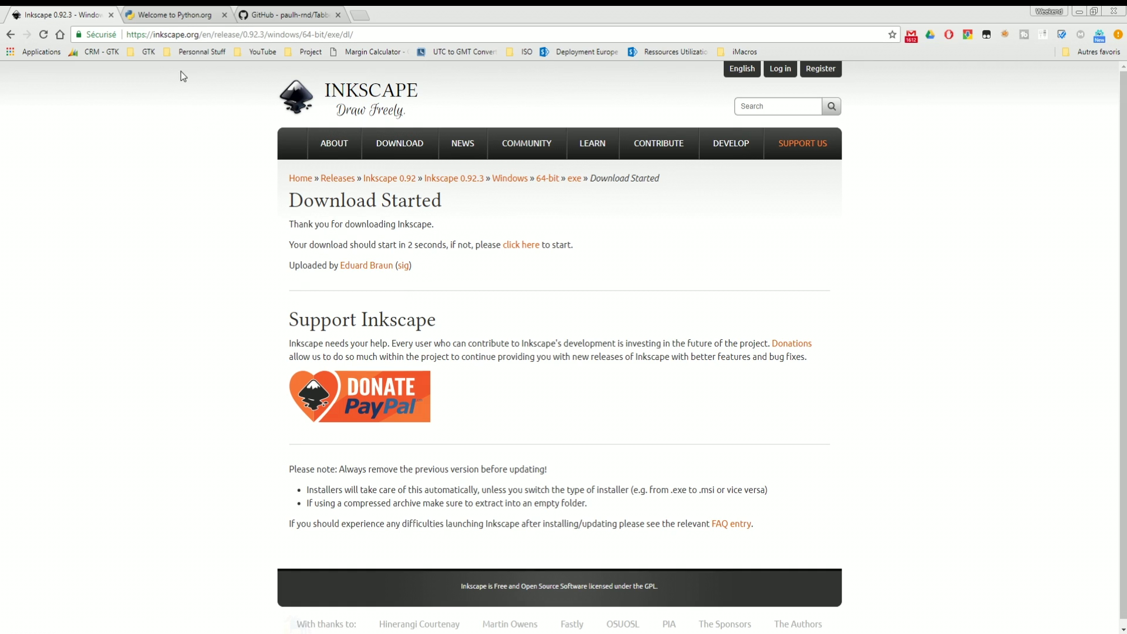
# Step: Launch Inkscape with a blank New document 1 and browse the Extensions menu categories
pyautogui.click(177, 15)
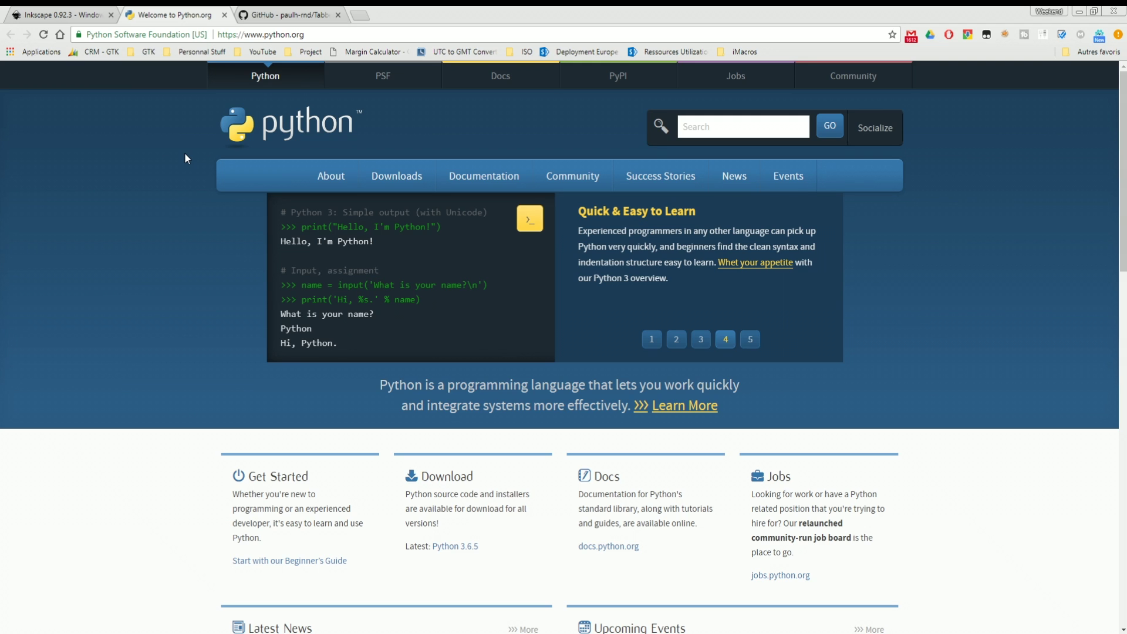
pyautogui.moveTo(397, 176)
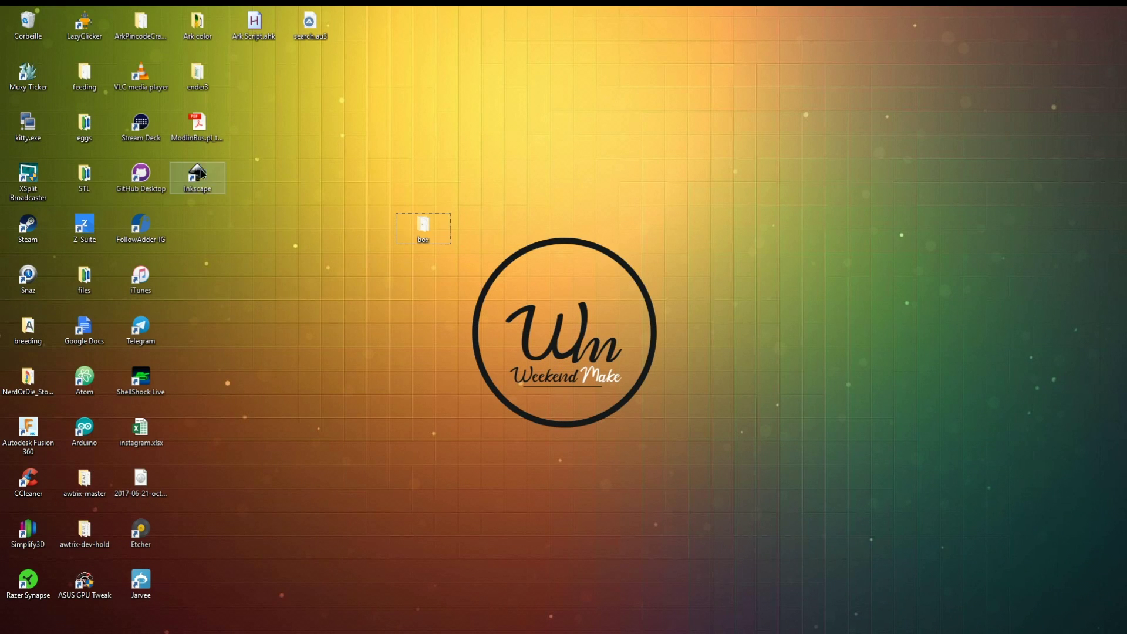
pyautogui.doubleClick(197, 176)
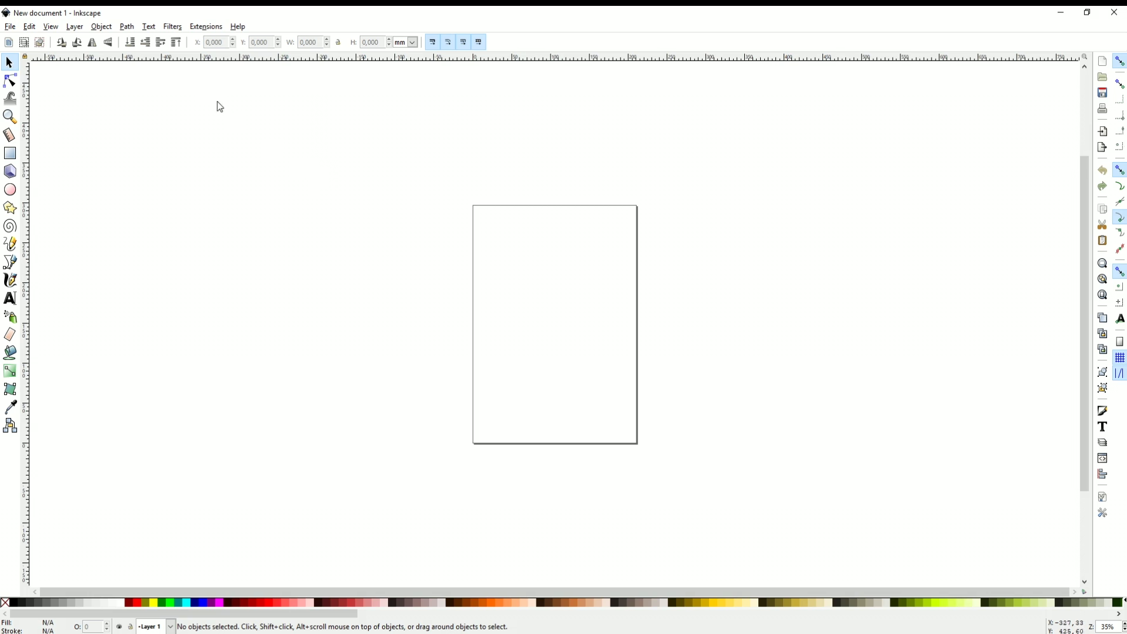
pyautogui.click(200, 28)
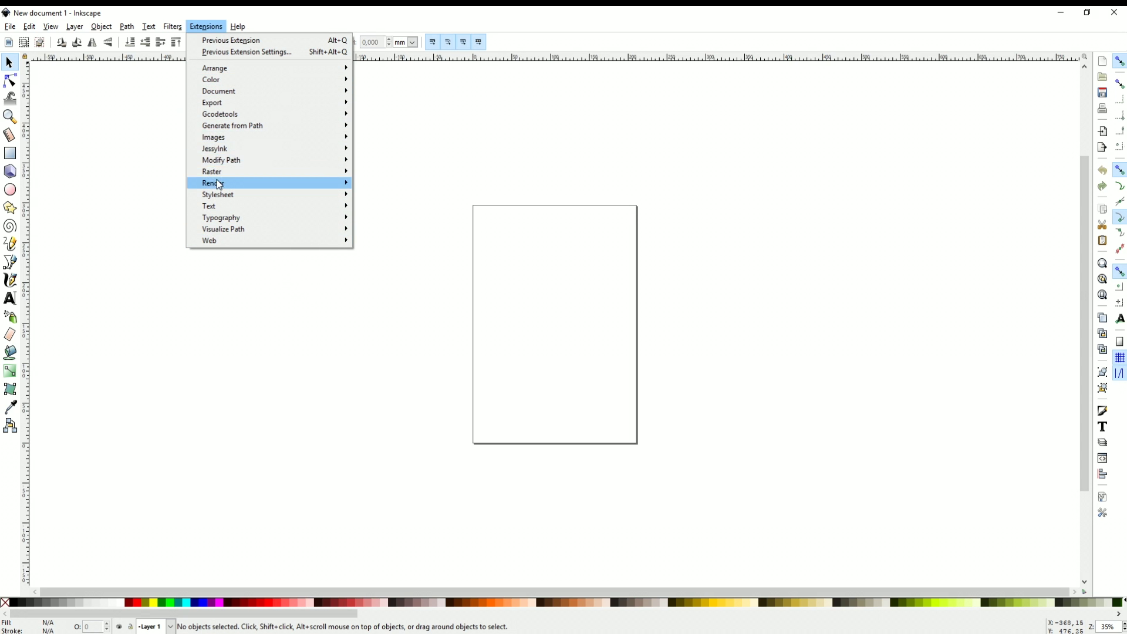
pyautogui.click(554, 111)
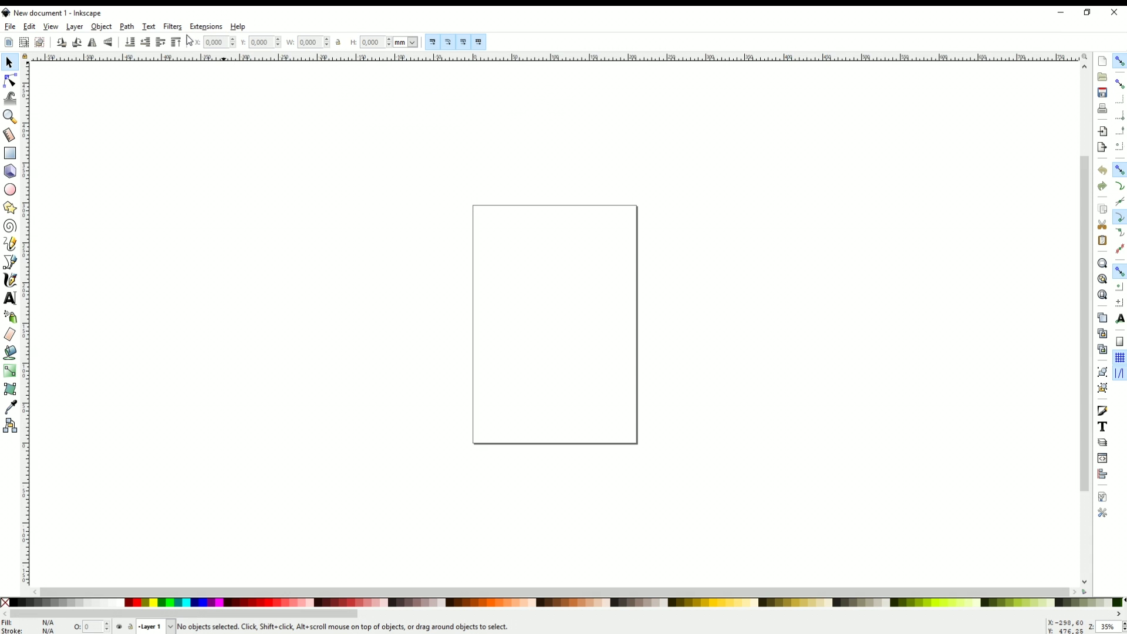
# Step: Minimize Inkscape and download the TabbedBoxMaker repository from GitHub as a ZIP
pyautogui.click(1061, 13)
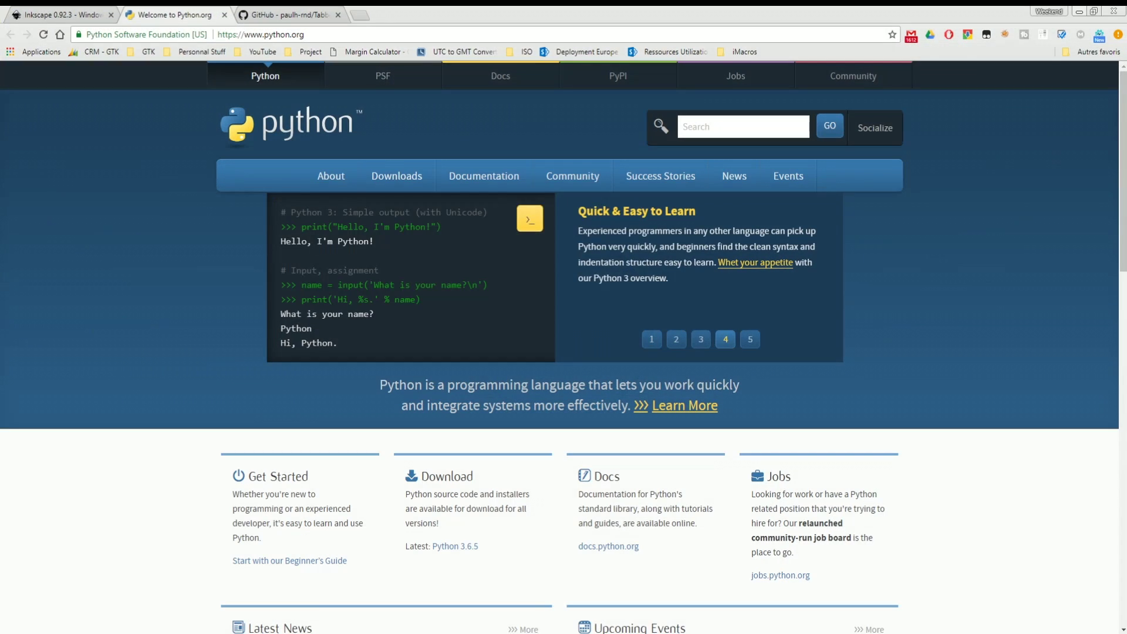
pyautogui.click(282, 16)
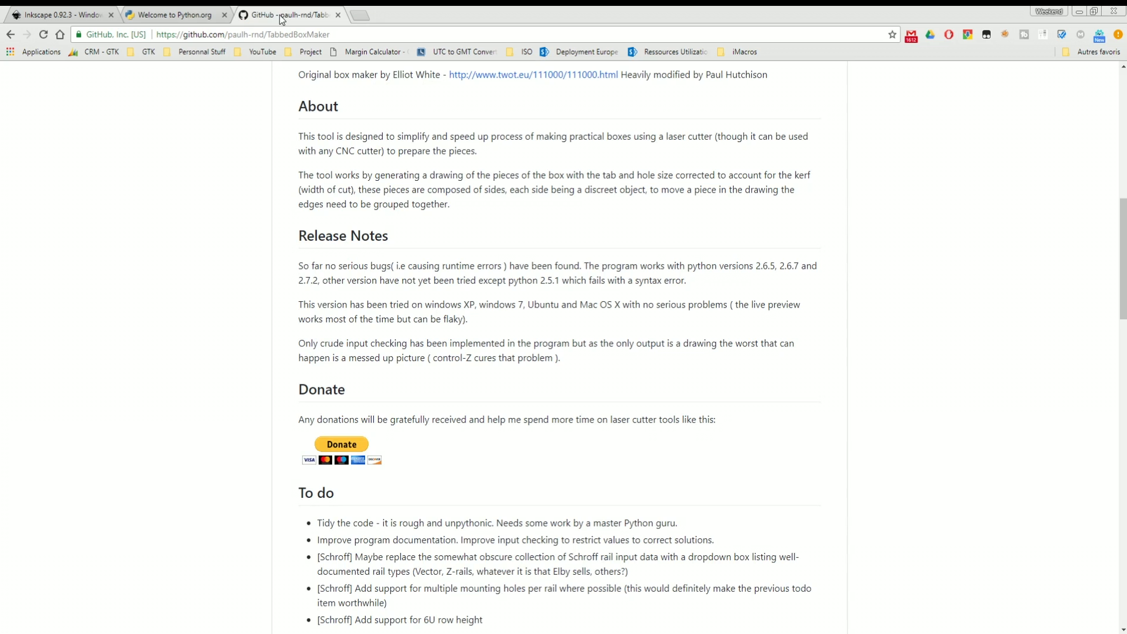
pyautogui.scroll(2, 232, 209)
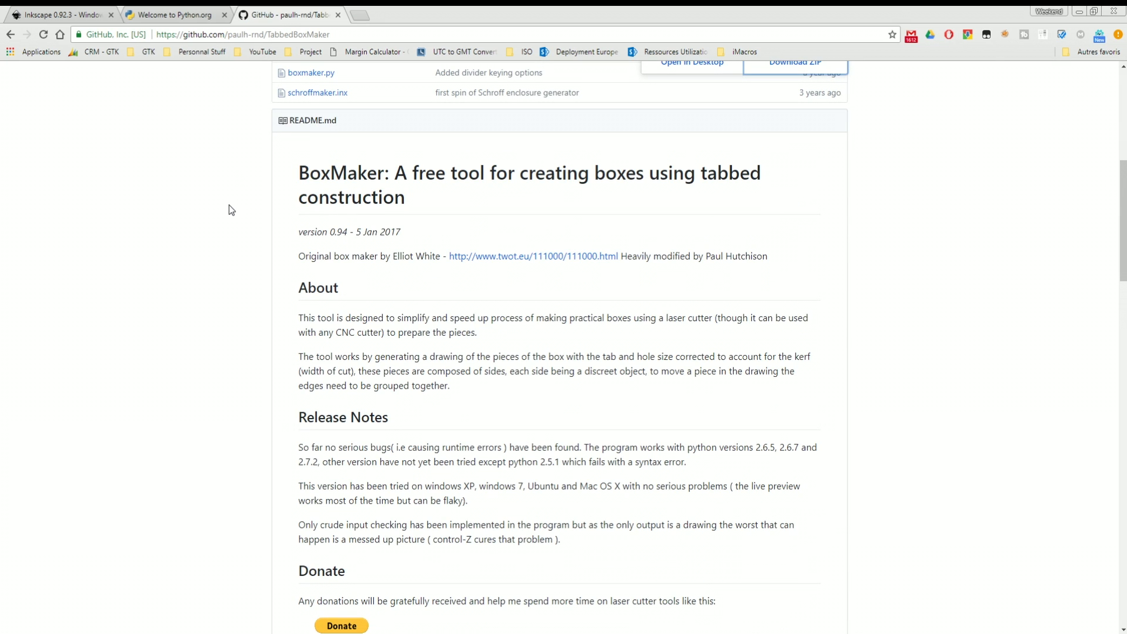
pyautogui.scroll(1, 232, 210)
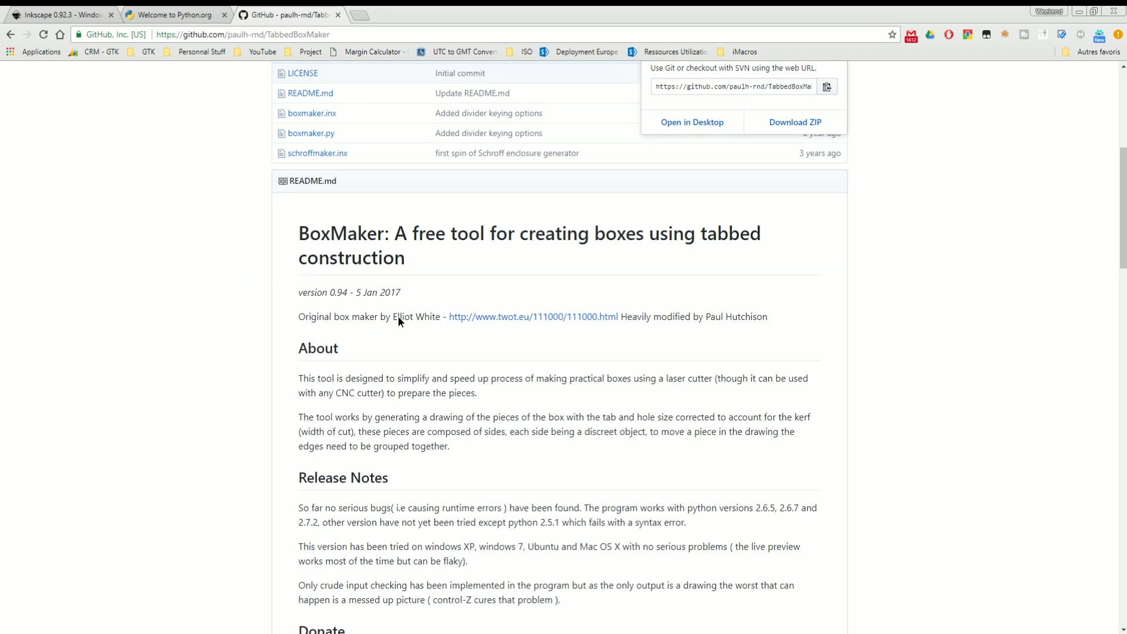
pyautogui.click(390, 288)
pyautogui.scroll(2, 301, 181)
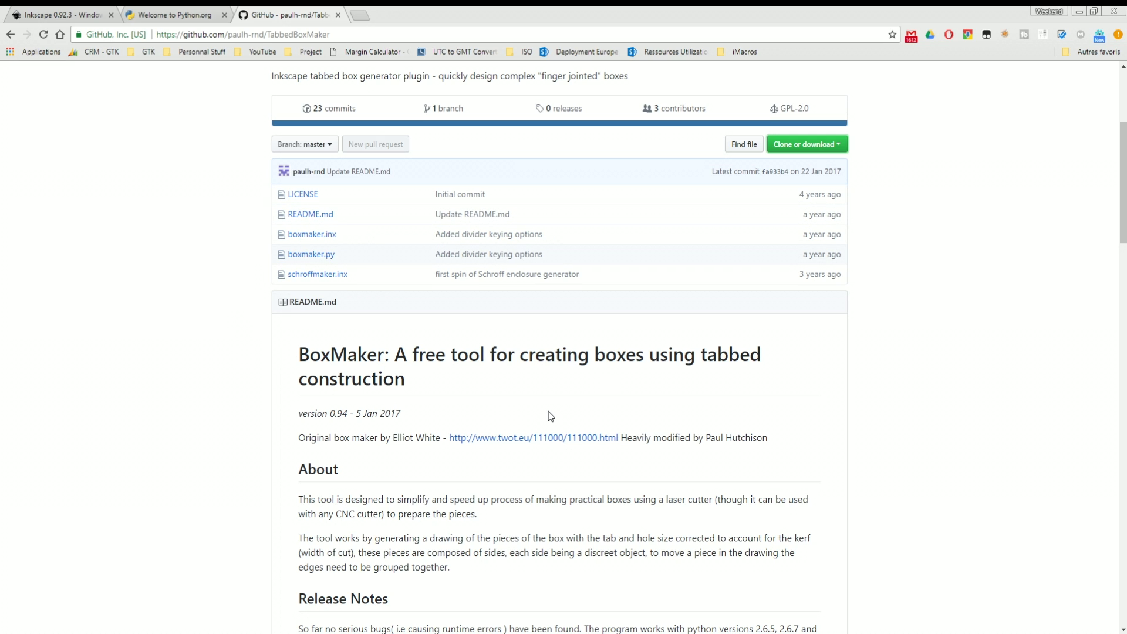
pyautogui.click(794, 146)
pyautogui.click(797, 244)
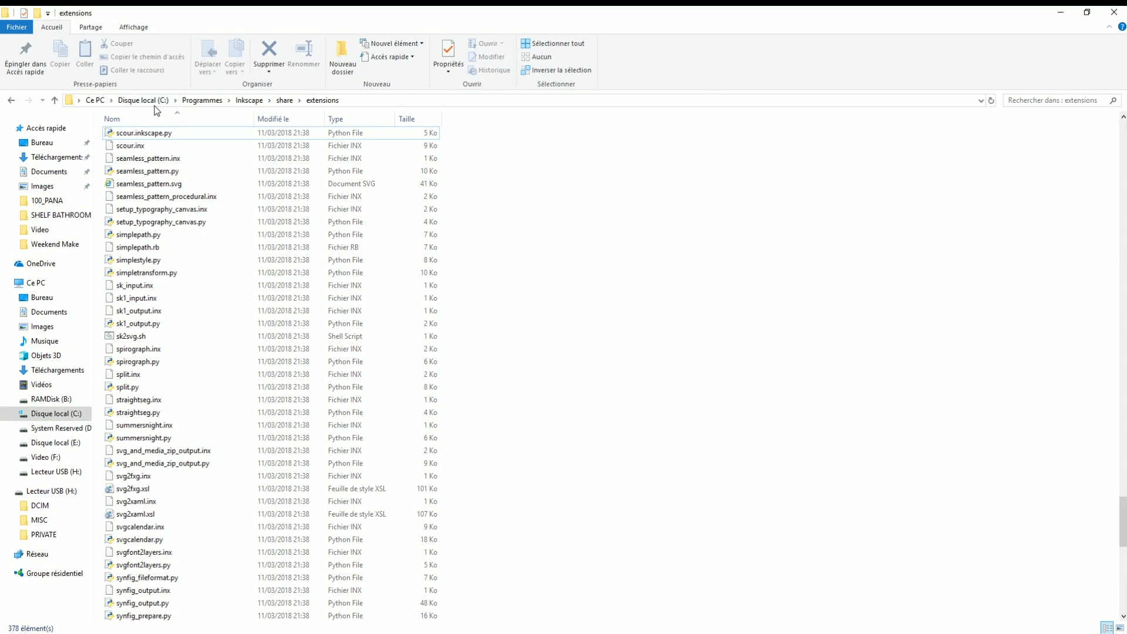
# Step: Navigate File Explorer to C:\Programmes\Inkscape\share\extensions
pyautogui.click(249, 100)
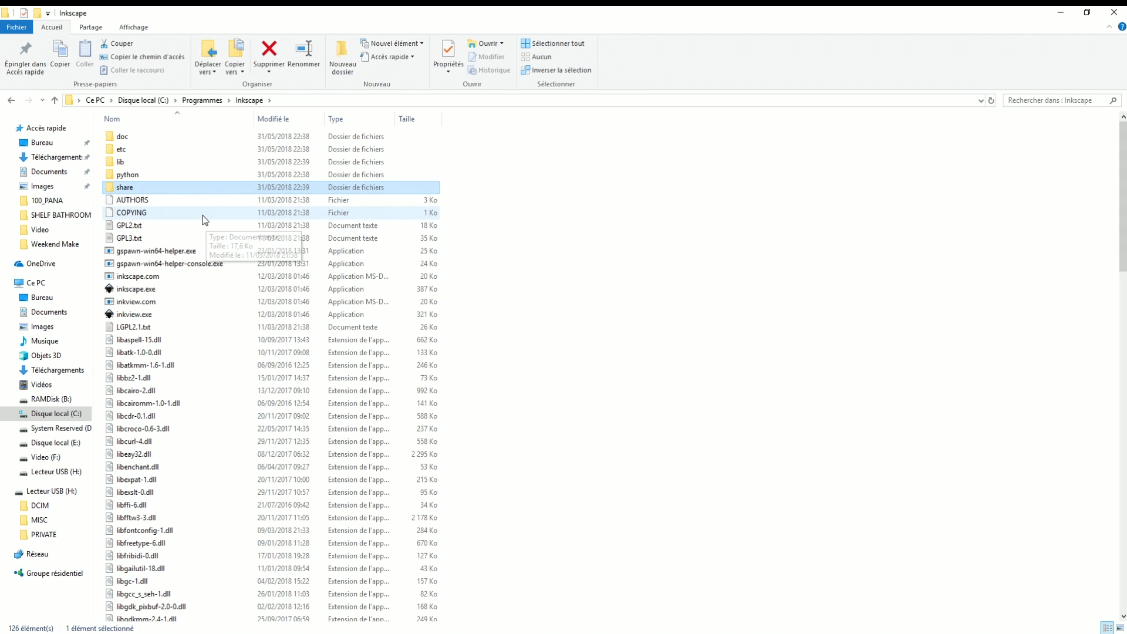
pyautogui.doubleClick(121, 188)
pyautogui.doubleClick(131, 175)
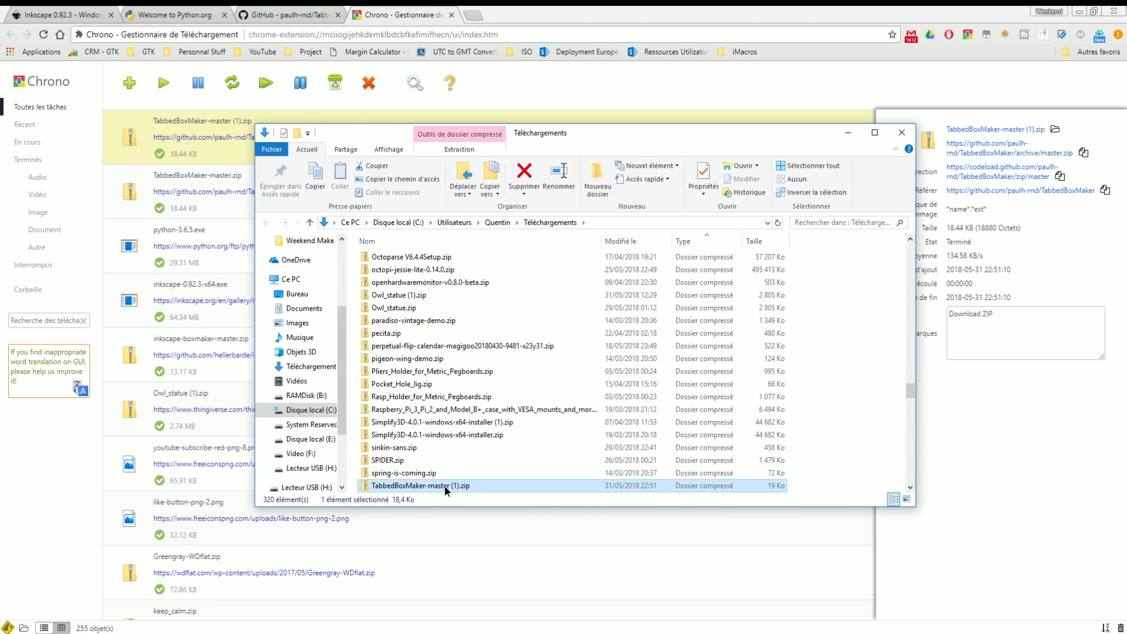
# Step: Open TabbedBoxMaker-master (1).zip and its TabbedBoxMaker-master folder, selecting boxmaker.inx
pyautogui.doubleClick(447, 485)
pyautogui.doubleClick(413, 260)
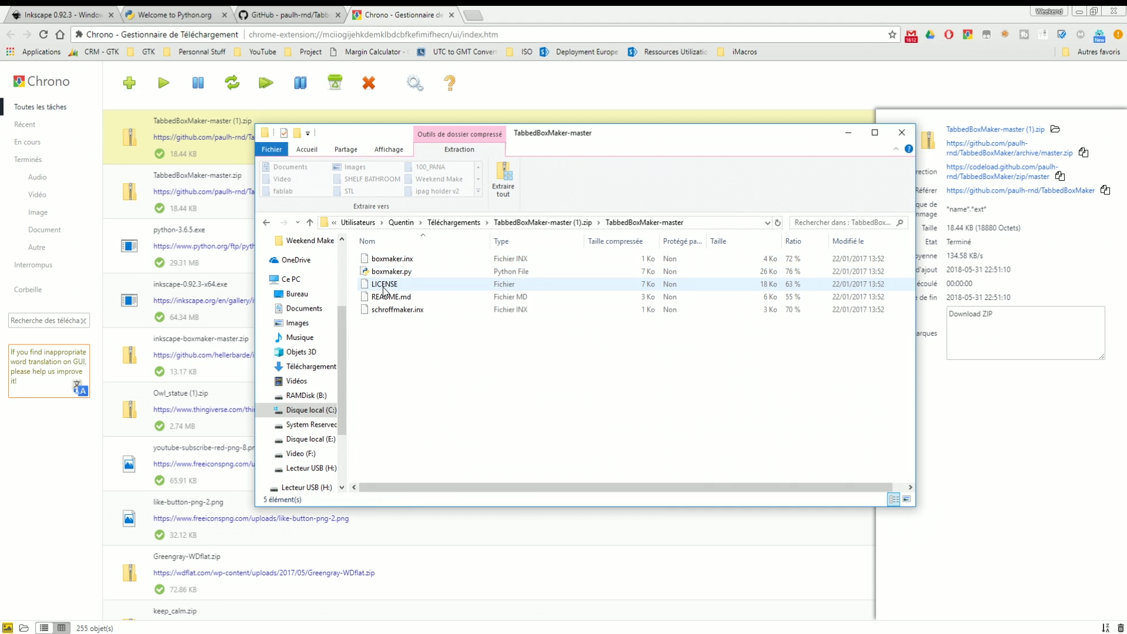
pyautogui.click(392, 259)
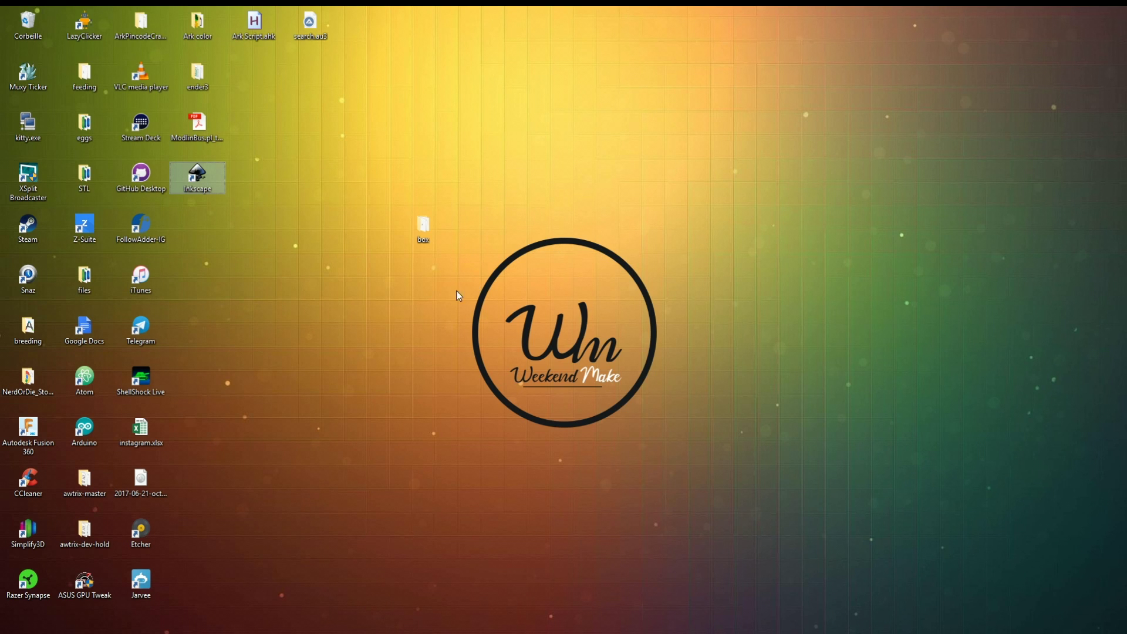
# Step: Paste the three box-maker files into share\extensions, approving the administrator prompts
pyautogui.doubleClick(423, 238)
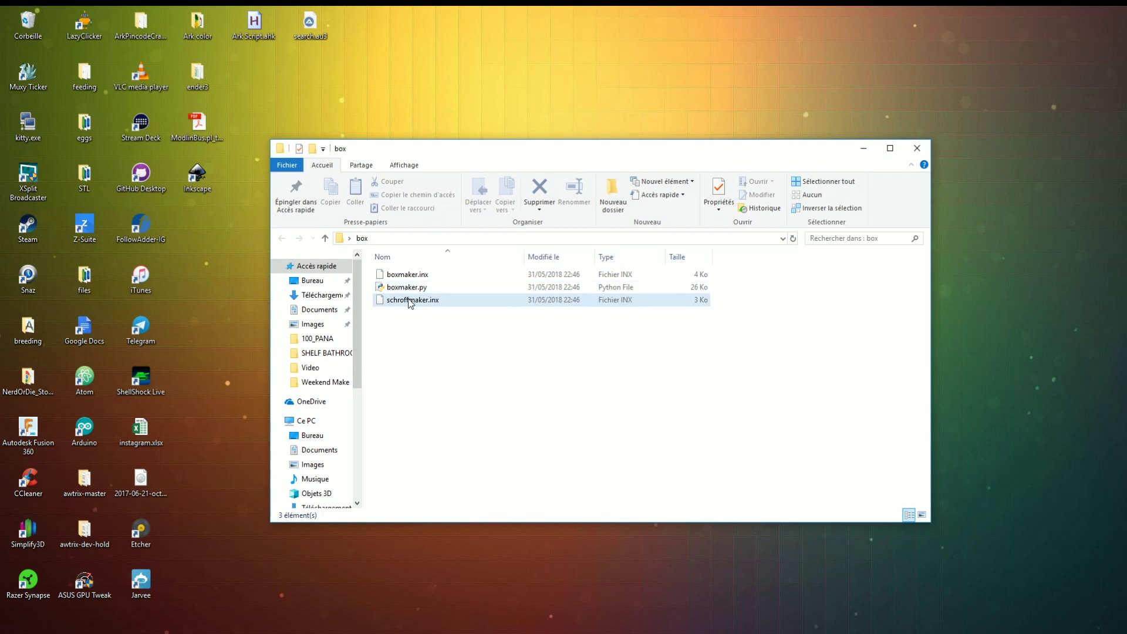
pyautogui.moveTo(414, 320); pyautogui.dragTo(398, 274)
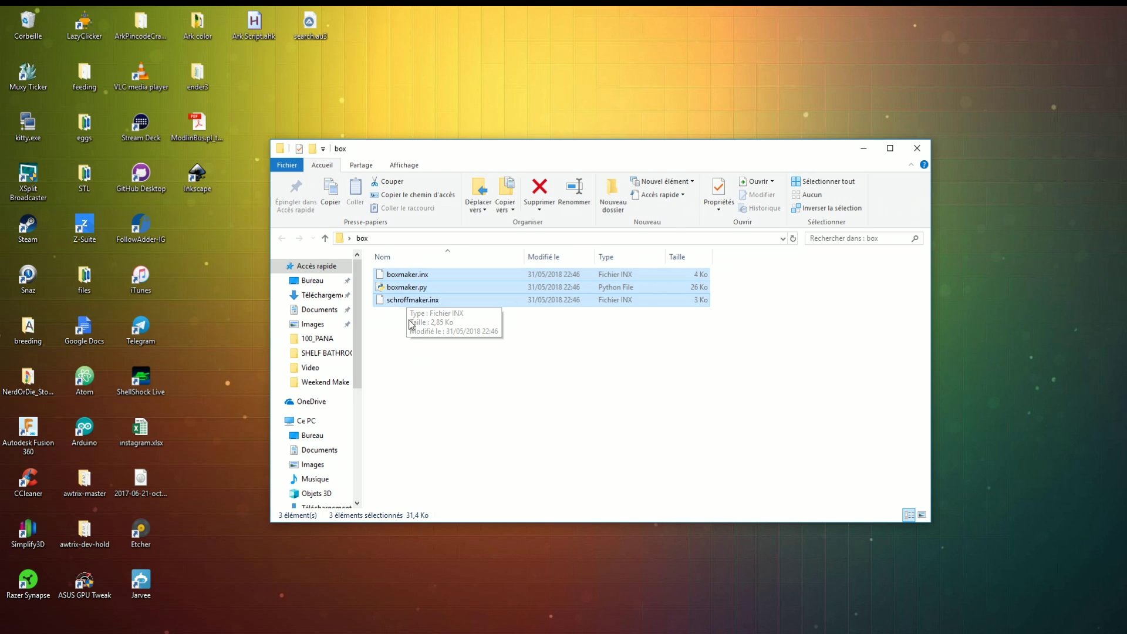
pyautogui.moveTo(444, 327); pyautogui.dragTo(388, 282)
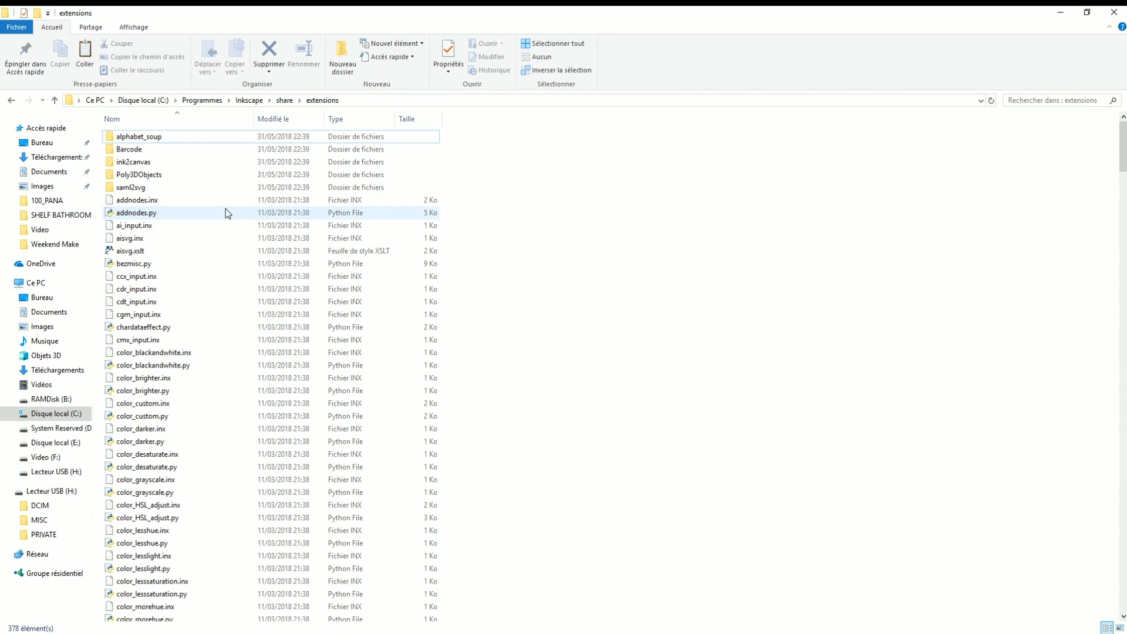
pyautogui.hotkey('ctrl', 'v')
pyautogui.click(526, 276)
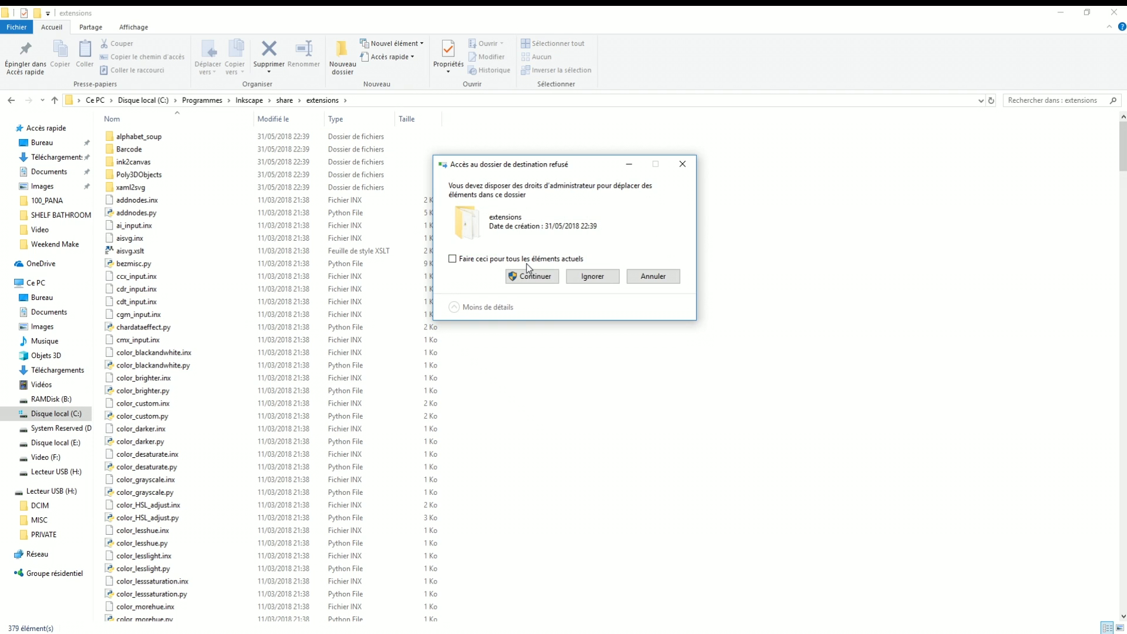
pyautogui.click(533, 279)
pyautogui.click(528, 278)
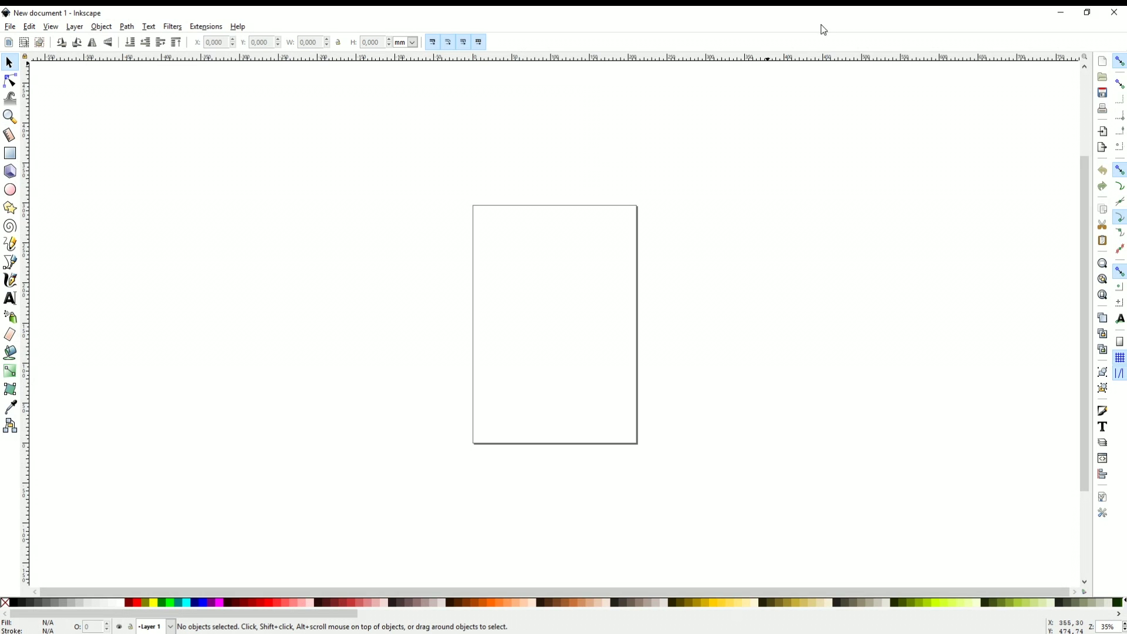
# Step: Minimize Inkscape and the extensions window, and close the box folder window
pyautogui.click(1061, 12)
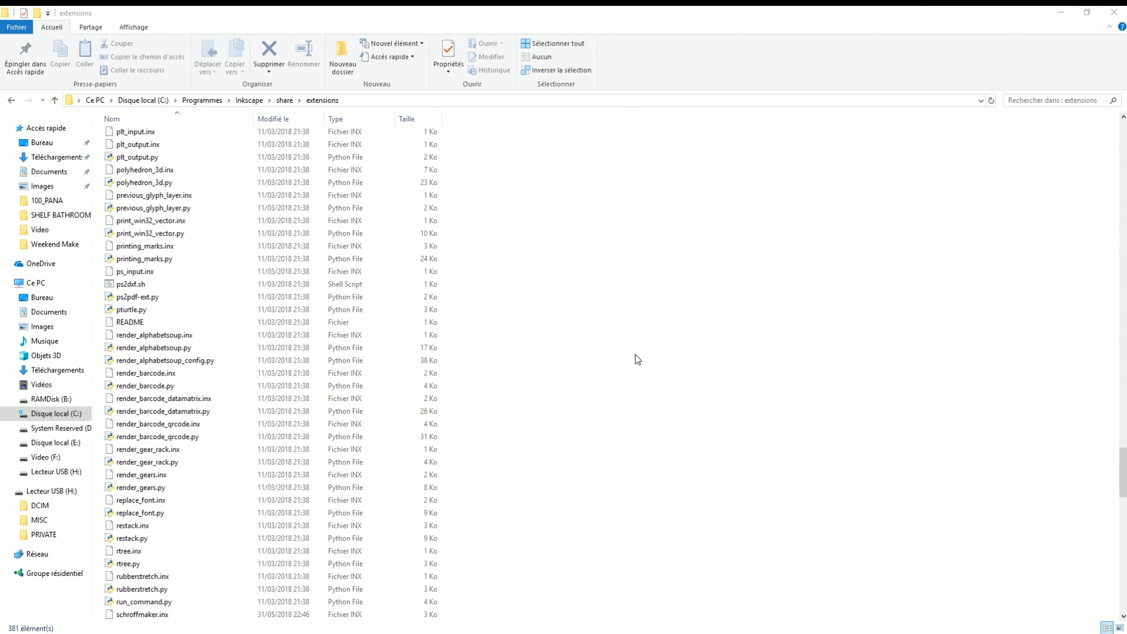
pyautogui.click(1058, 13)
pyautogui.click(914, 149)
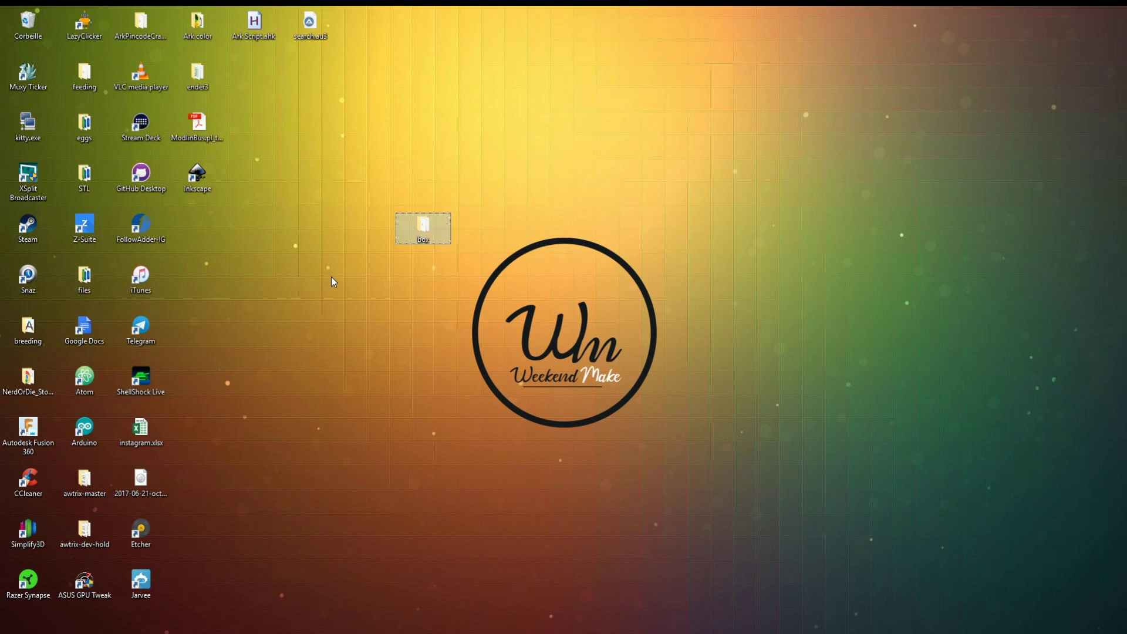
# Step: Delete the box folder from the desktop and bring Inkscape to the front
pyautogui.press('Delete')
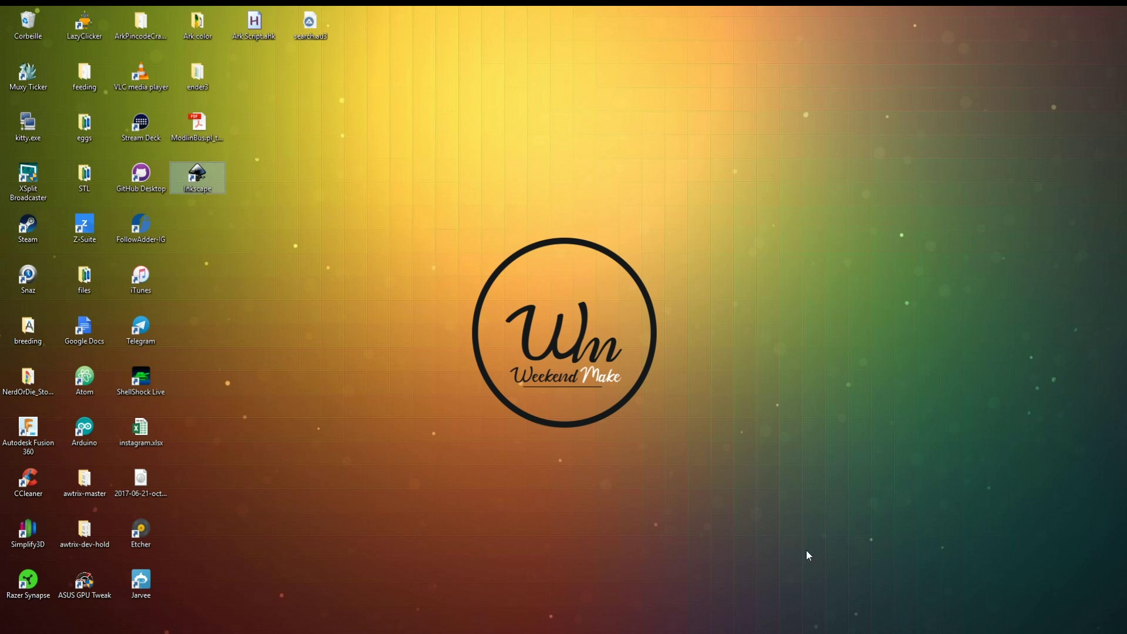
pyautogui.rightClick(897, 627)
pyautogui.click(896, 624)
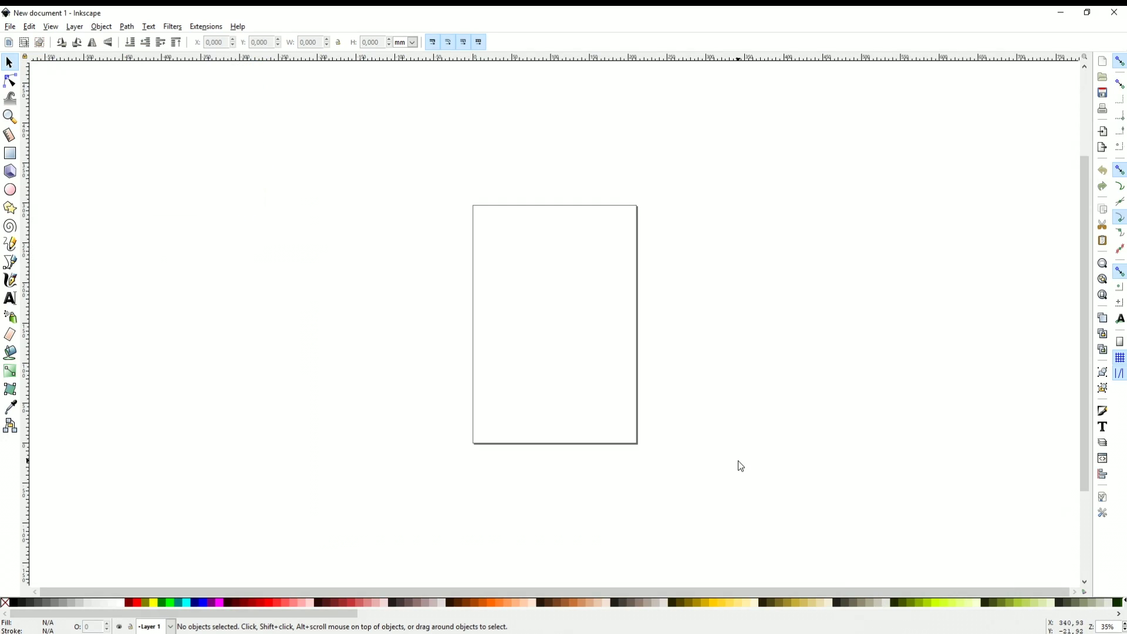
# Step: Launch Extensions > Laser Tools > Tabbed Box Maker
pyautogui.click(200, 27)
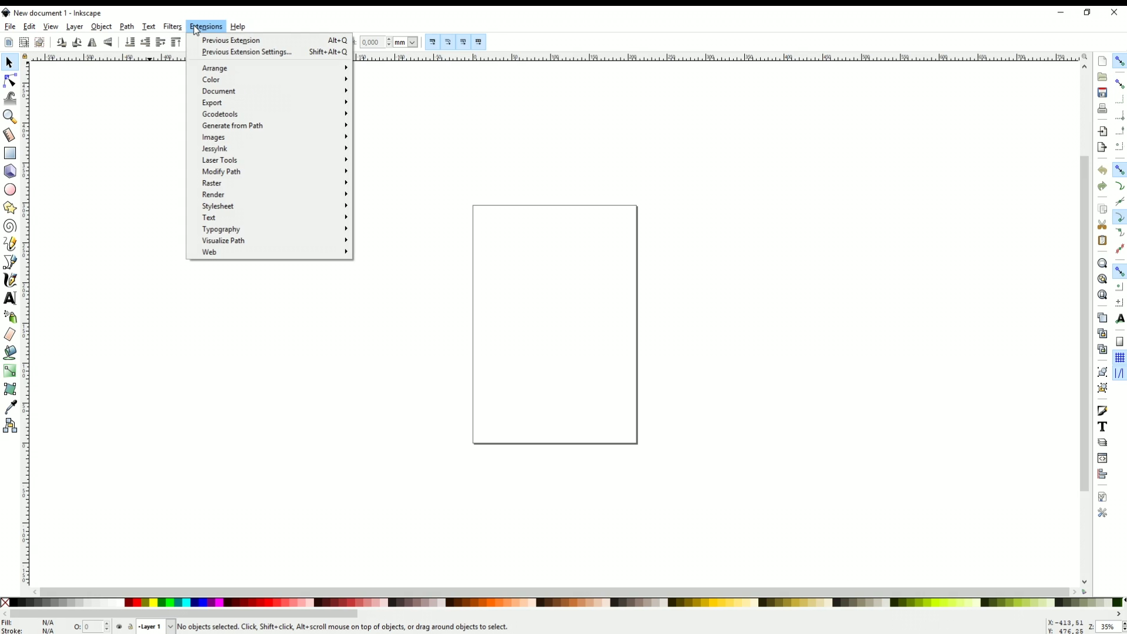
pyautogui.moveTo(241, 172)
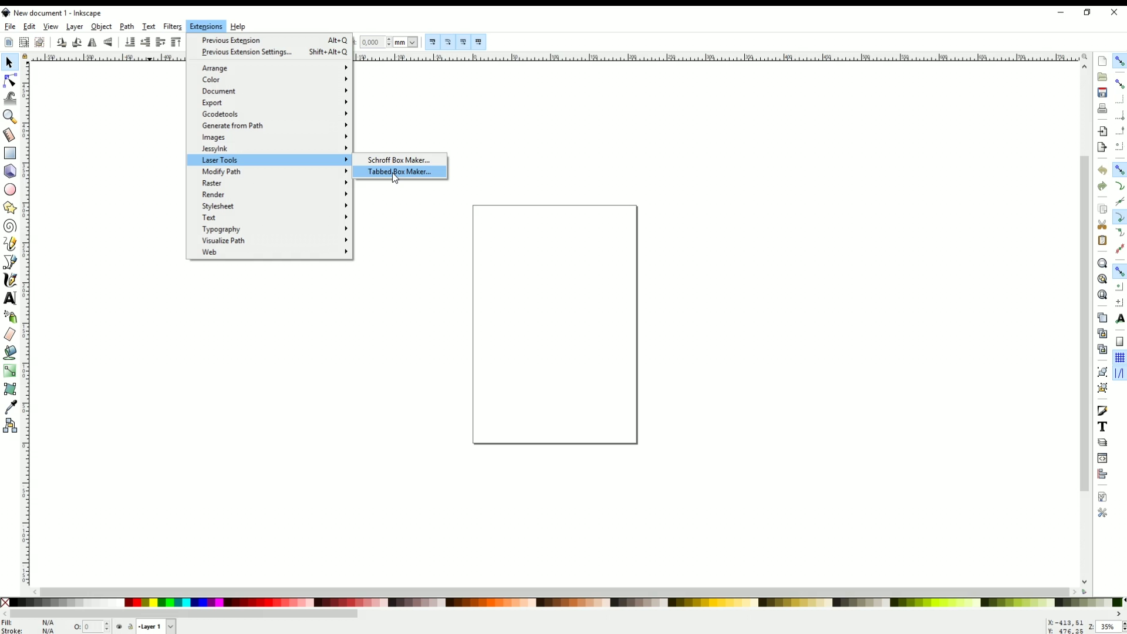
pyautogui.click(393, 173)
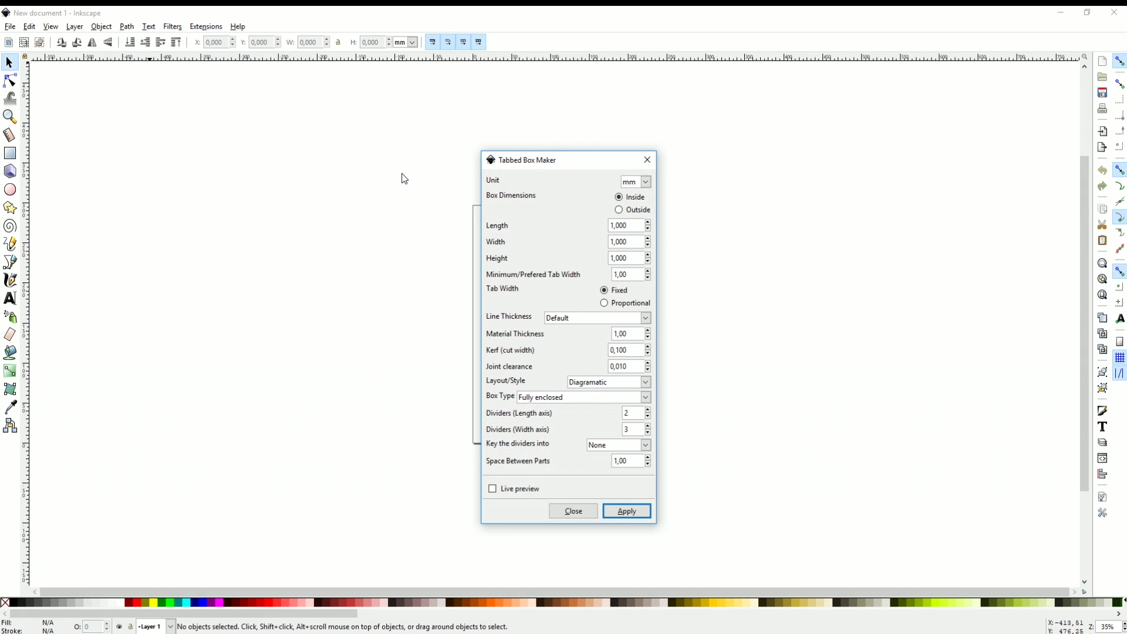
# Step: Set millimetre units, Length 200, Width 200, Height 50 and 10 mm minimum tab width
pyautogui.click(645, 182)
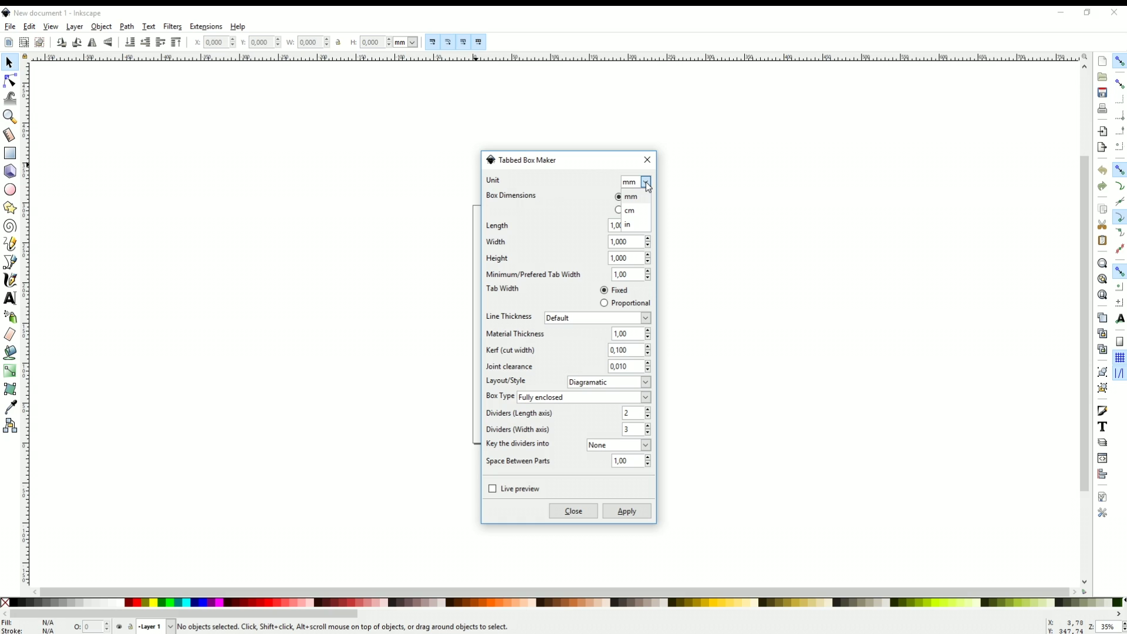
pyautogui.click(647, 184)
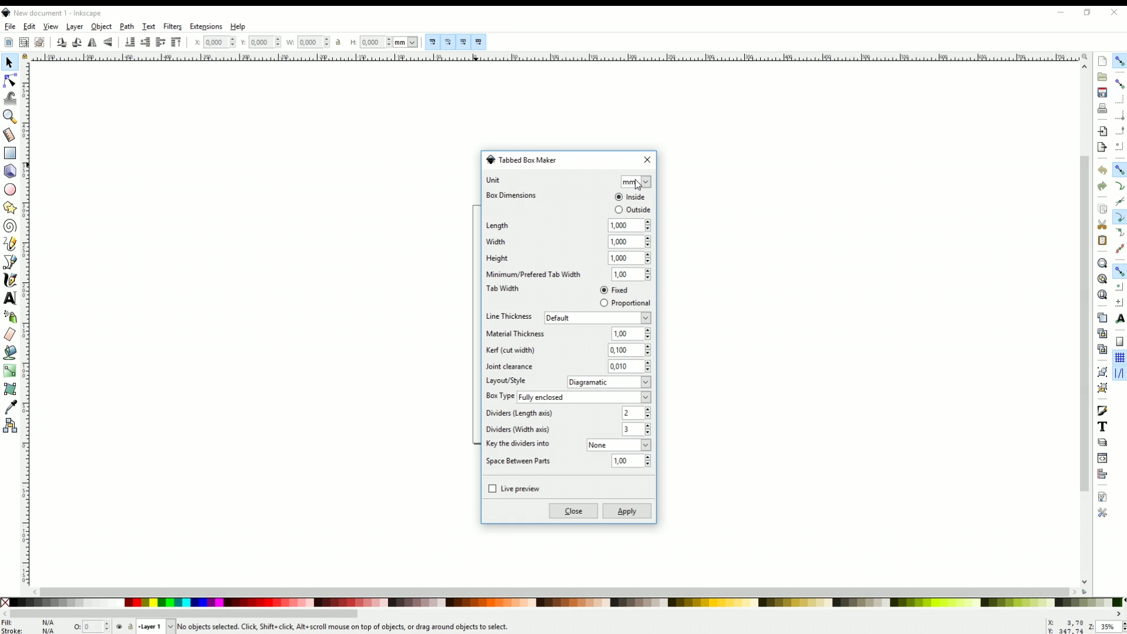
pyautogui.click(630, 230)
pyautogui.write('10')
pyautogui.press('BackSpace')
pyautogui.press('BackSpace')
pyautogui.write('200')
pyautogui.press('Tab')
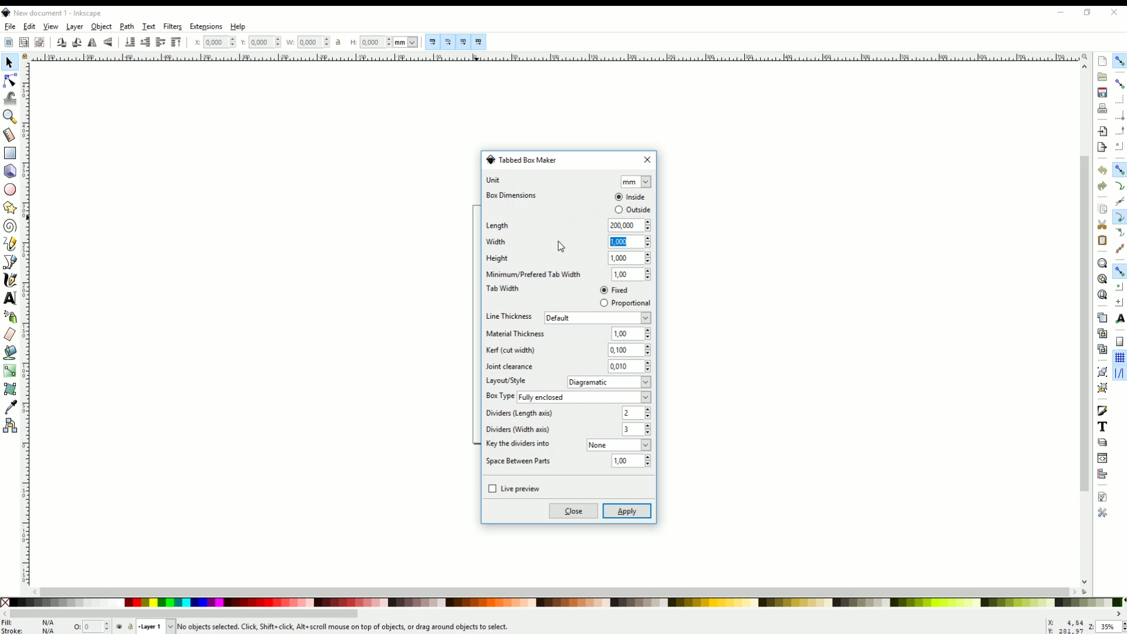
pyautogui.write('200')
pyautogui.click(626, 258)
pyautogui.press('Tab')
pyautogui.write('10')
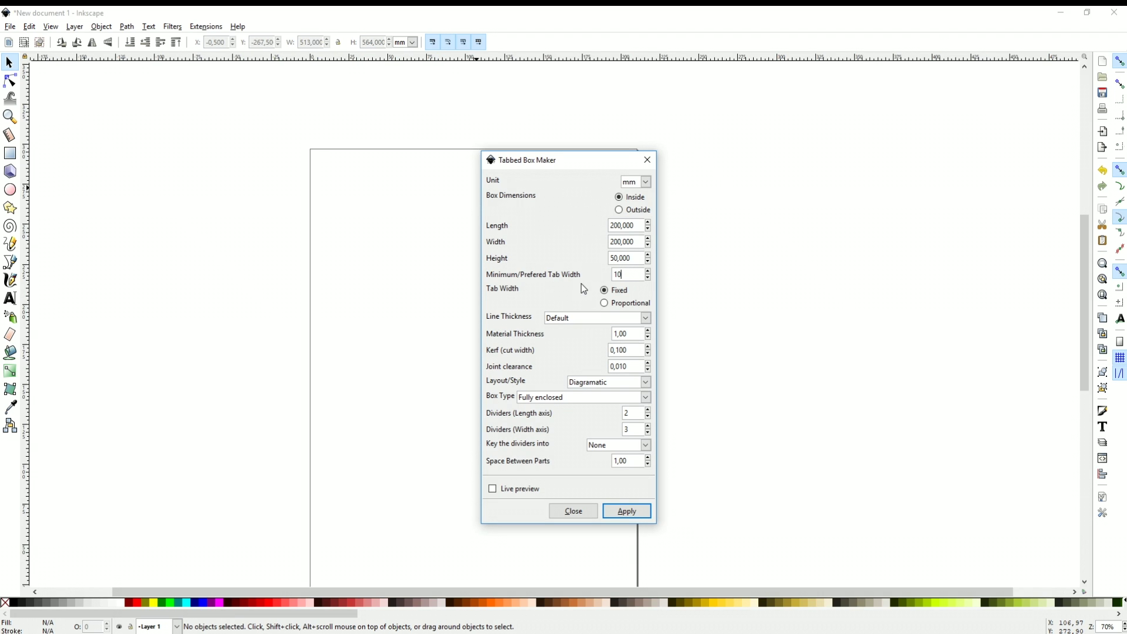
# Step: Choose proportional tab widths and generate the box layout on the canvas
pyautogui.click(605, 303)
pyautogui.click(618, 510)
pyautogui.click(574, 511)
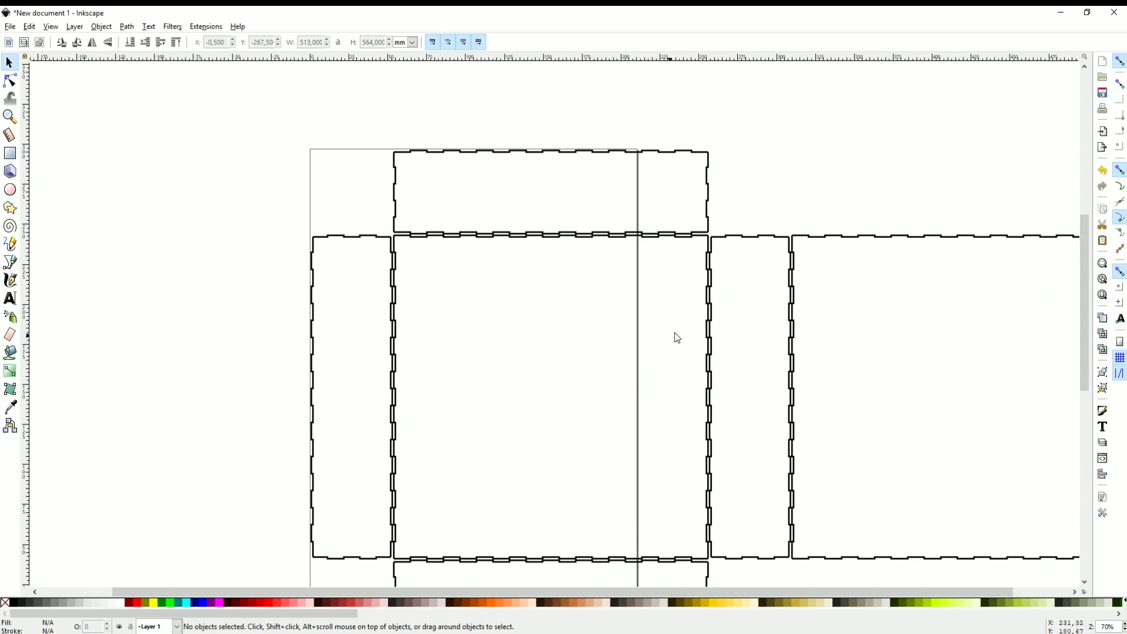
pyautogui.scroll(1, 645, 305)
pyautogui.scroll(-5, 605, 292)
pyautogui.scroll(-2, 600, 287)
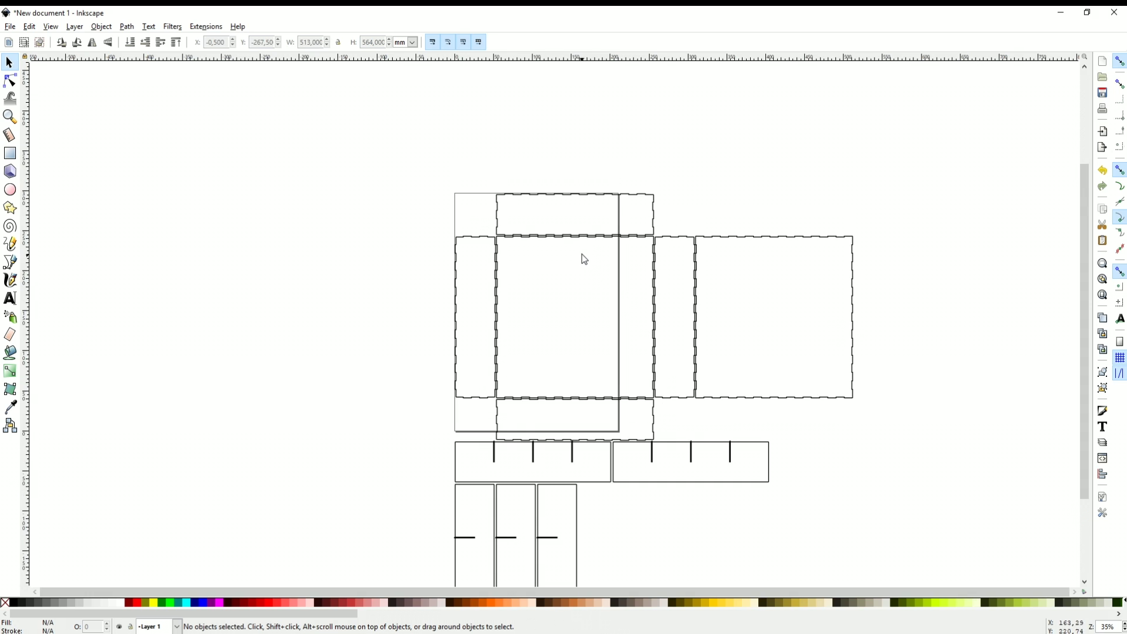
pyautogui.scroll(1, 579, 248)
pyautogui.scroll(3, 580, 248)
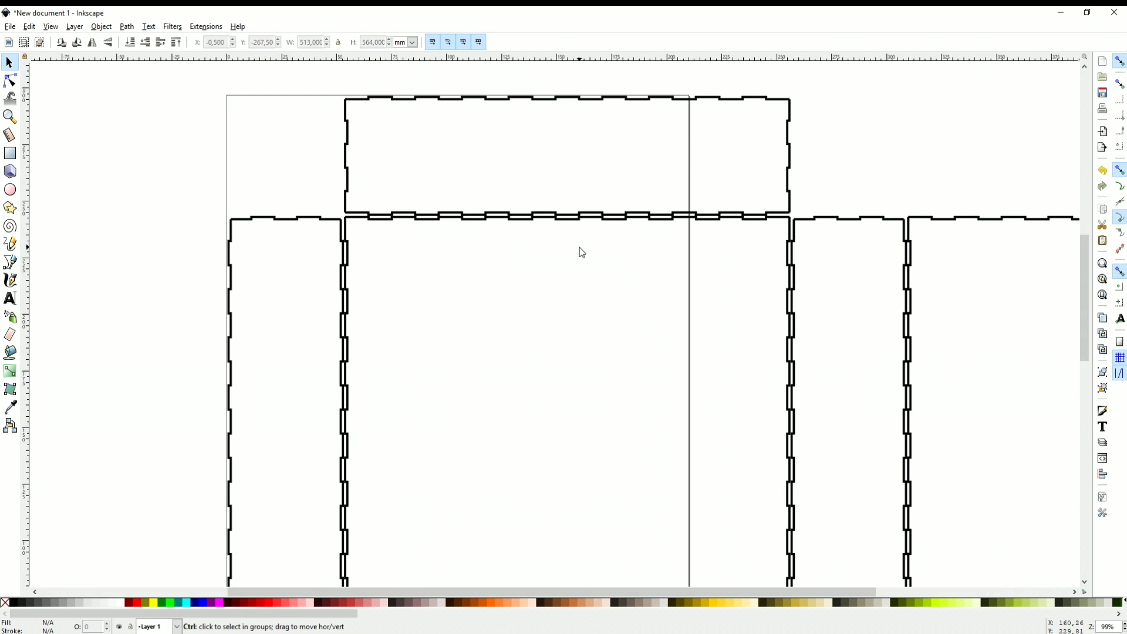
pyautogui.scroll(2, 533, 210)
pyautogui.scroll(-5, 531, 212)
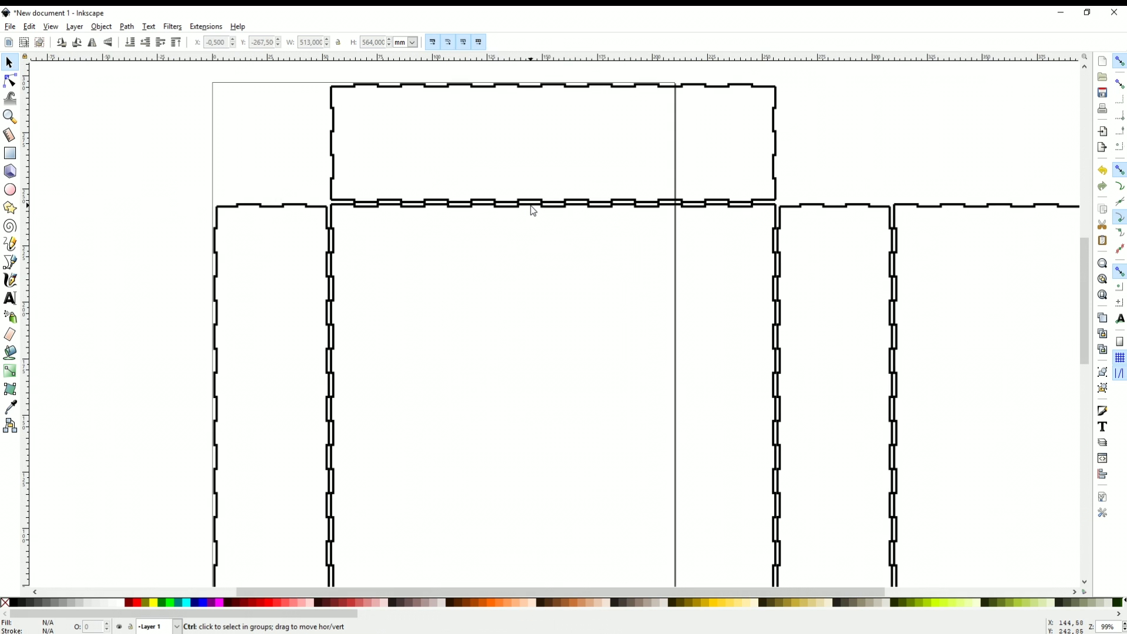